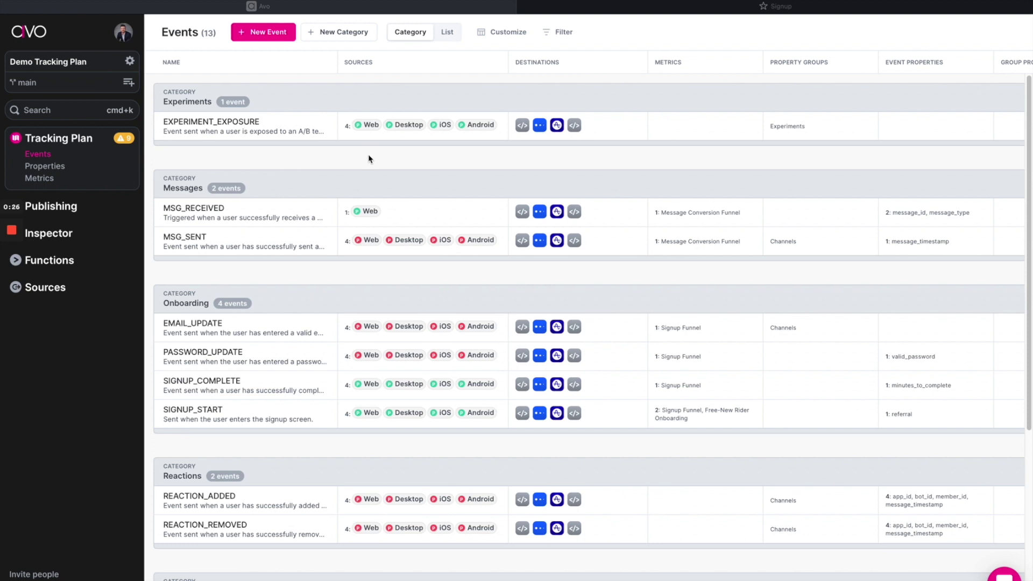
Check the Web implementation status of EXPERIMENT_EXPOSURE and MSG_SENT, and view the column customization options for the events table.
mouse_move(369, 132)
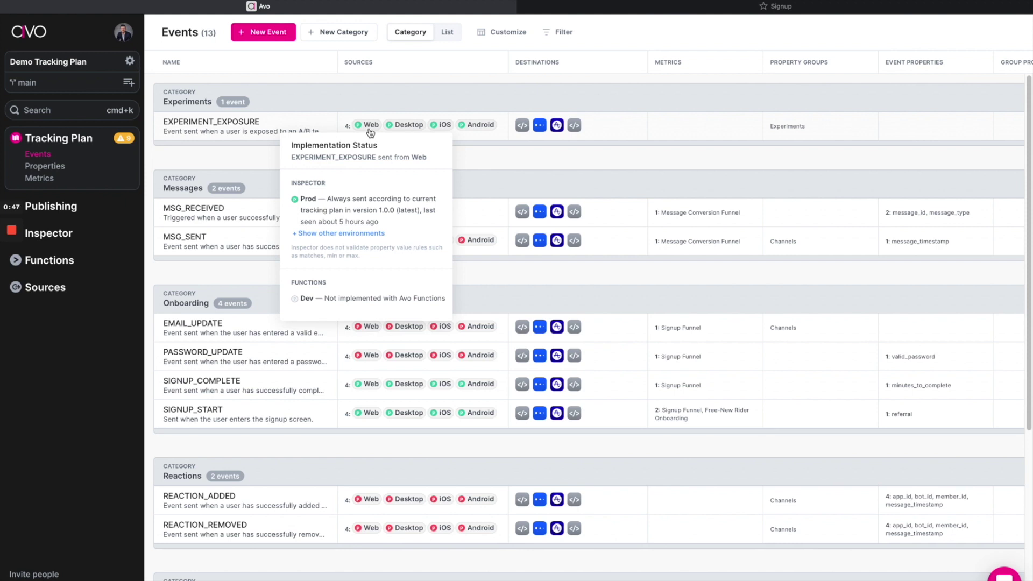
mouse_move(373, 241)
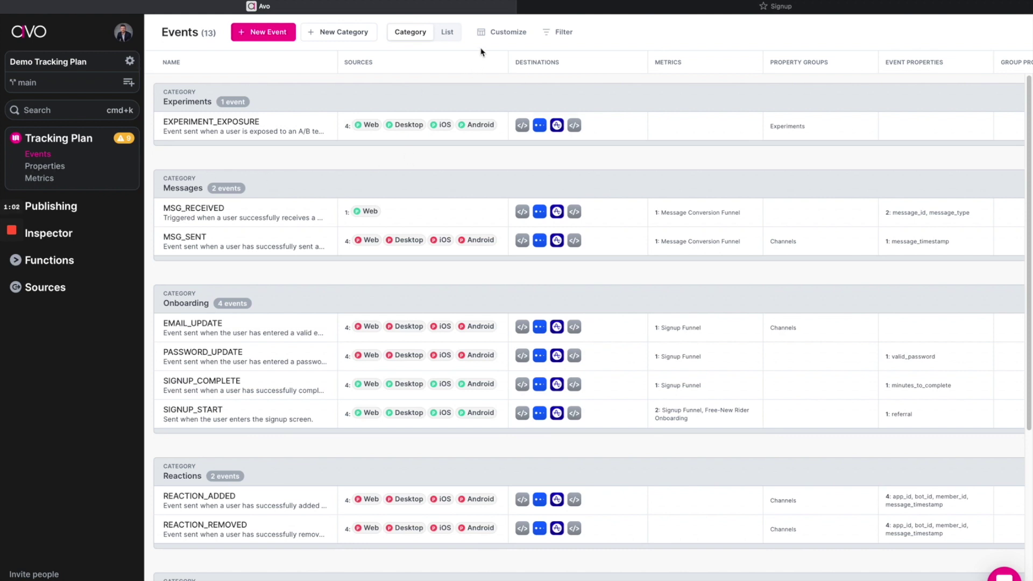
click(506, 32)
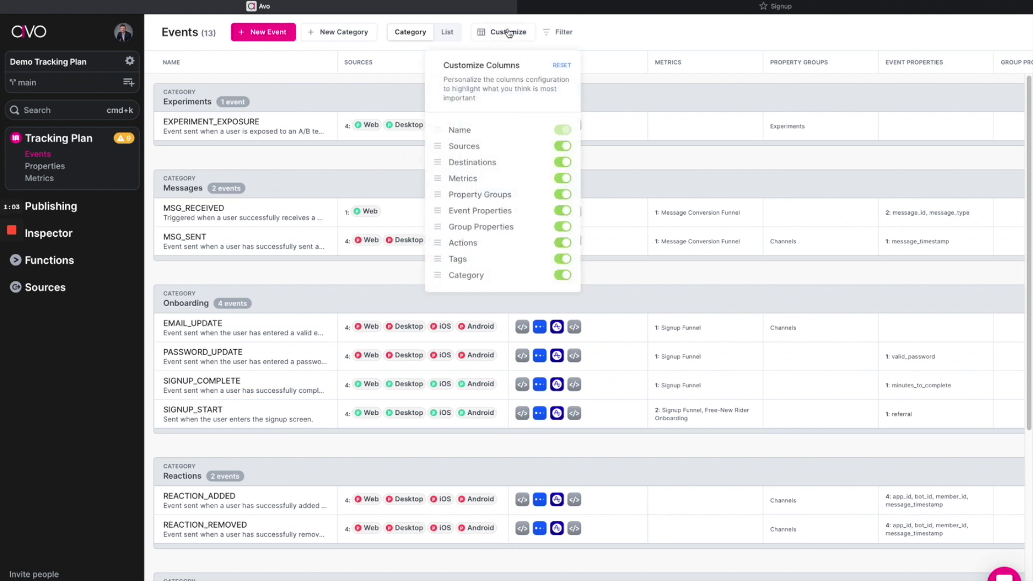
Look through the available event filters, from sources and destinations to tags, property groups and properties.
click(557, 34)
click(556, 34)
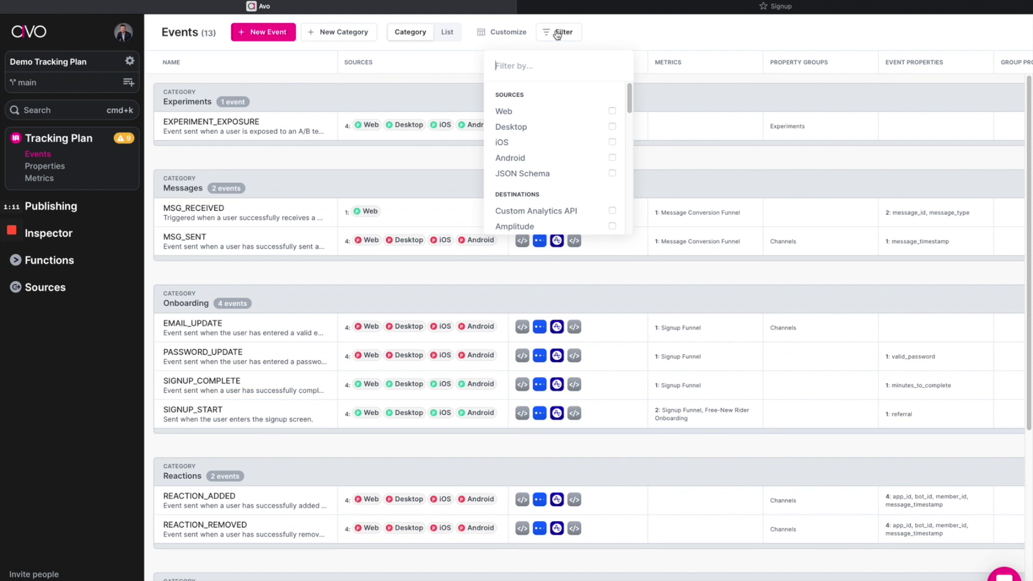
scroll(572, 154, down, 3)
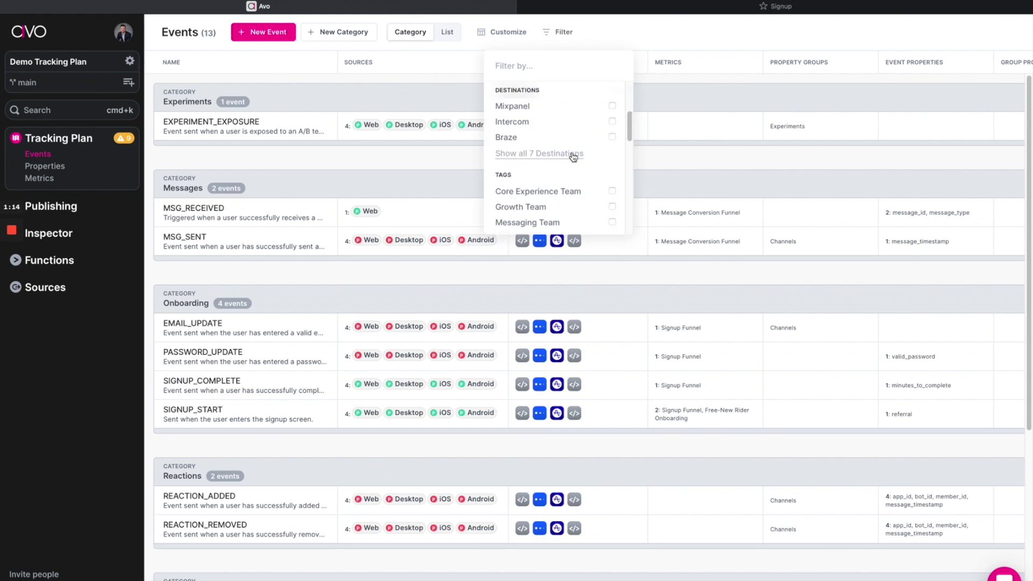
scroll(572, 156, down, 5)
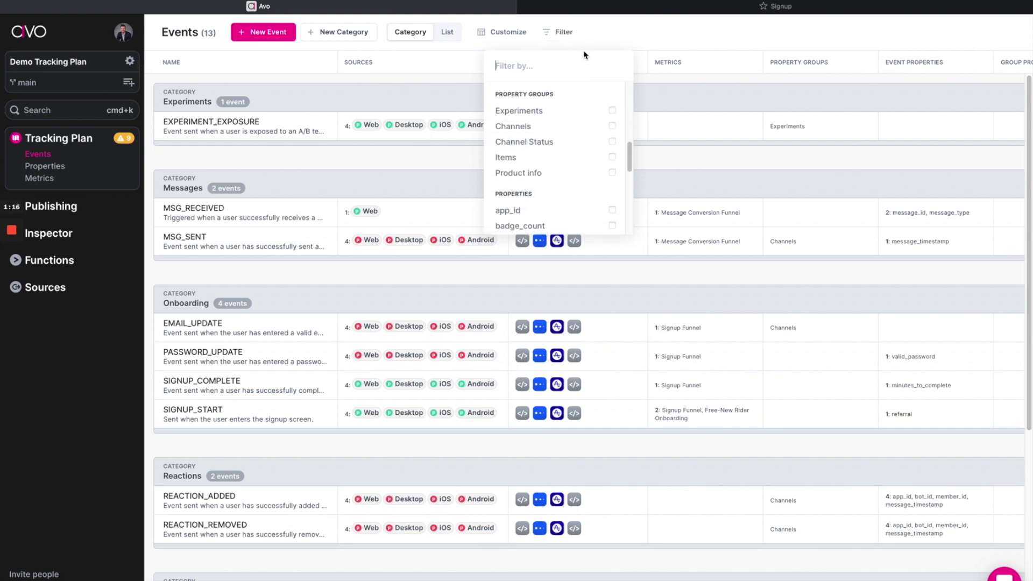
Show the events as a flat list and return to the grouping by category.
click(446, 36)
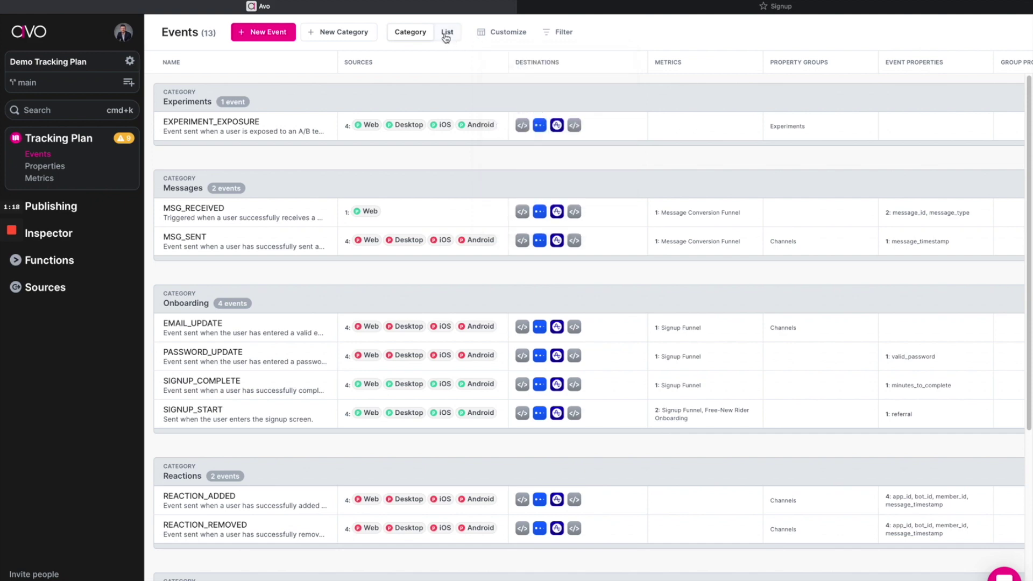
click(445, 36)
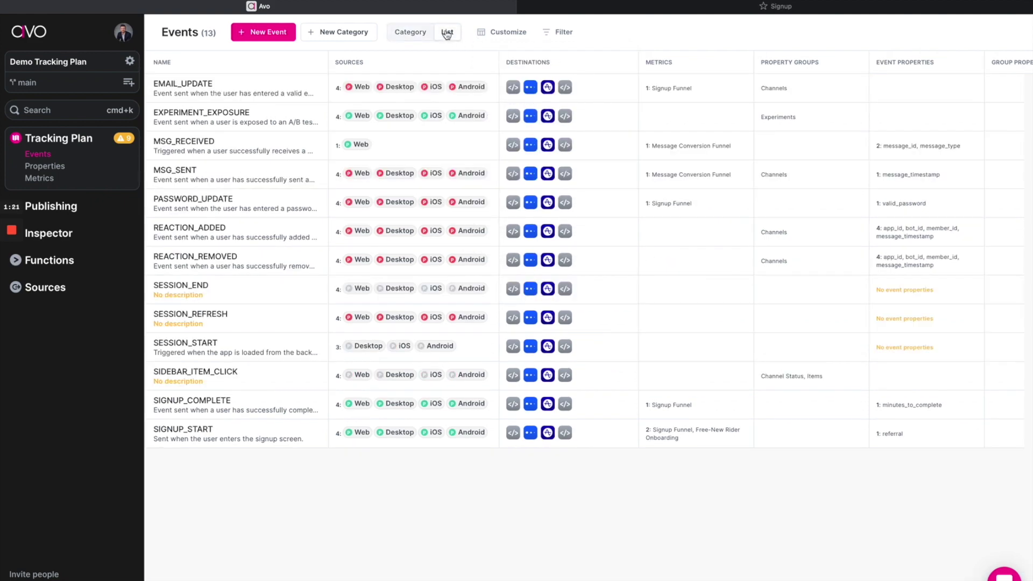
click(411, 34)
Inspect the details of the badge_count property and view the event property groups.
click(55, 168)
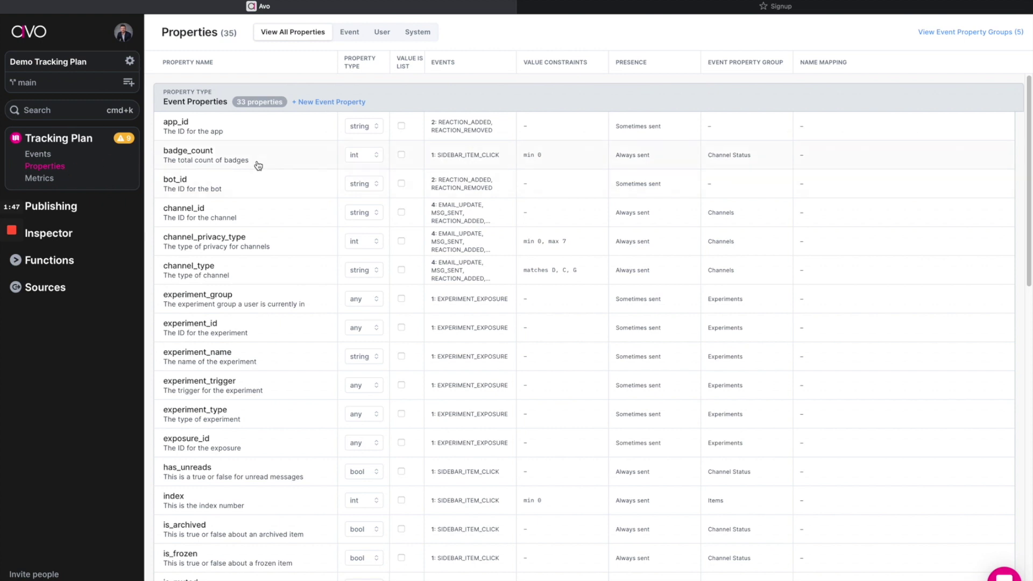
click(370, 161)
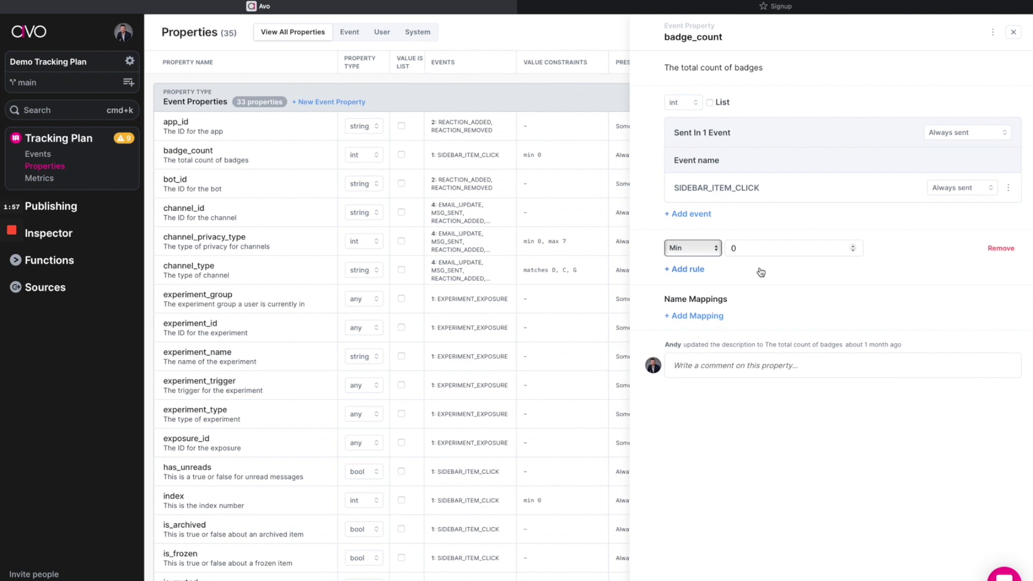
click(1014, 33)
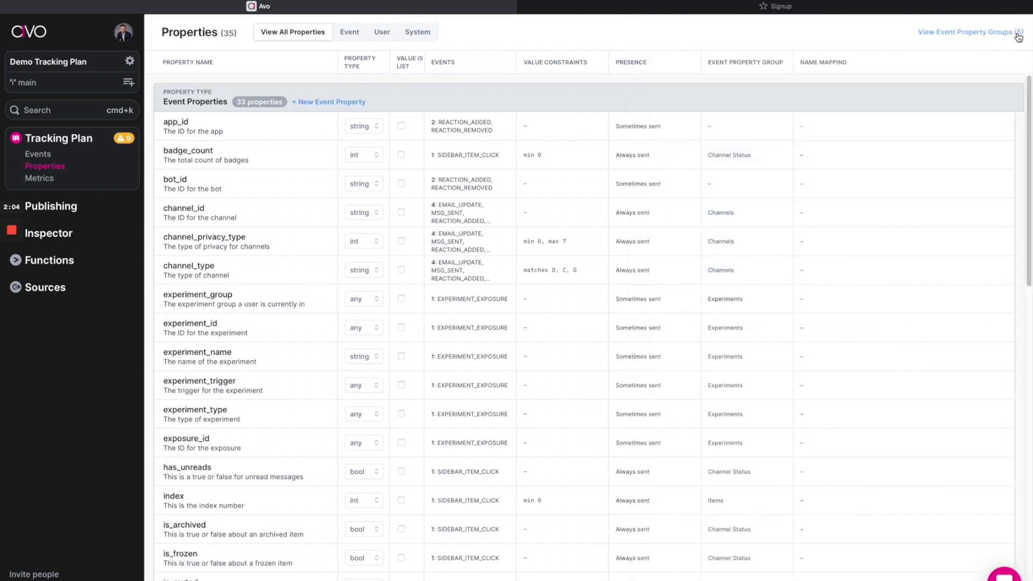
click(1007, 35)
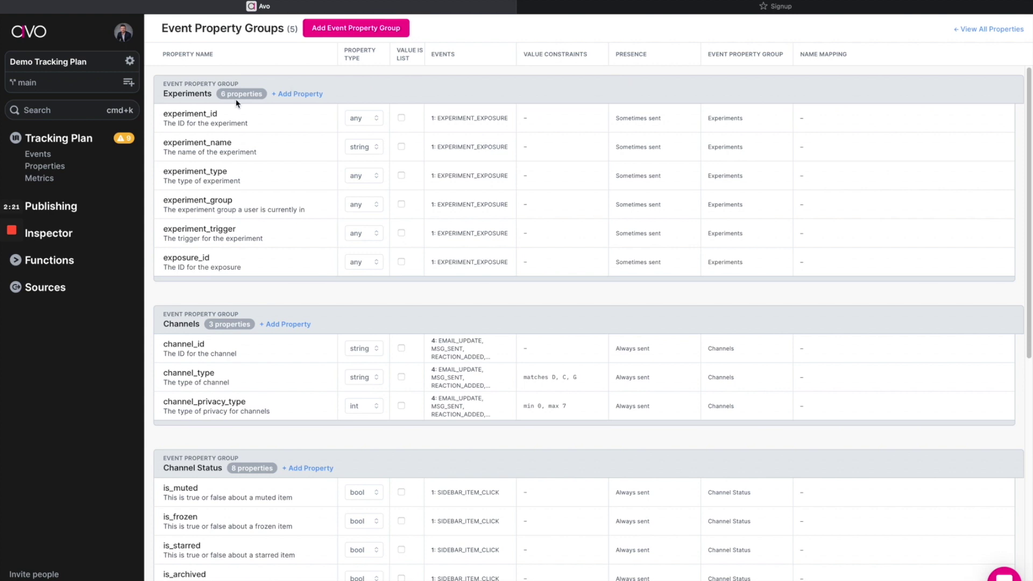
Open the Signup Funnel metric to examine its events.
click(35, 179)
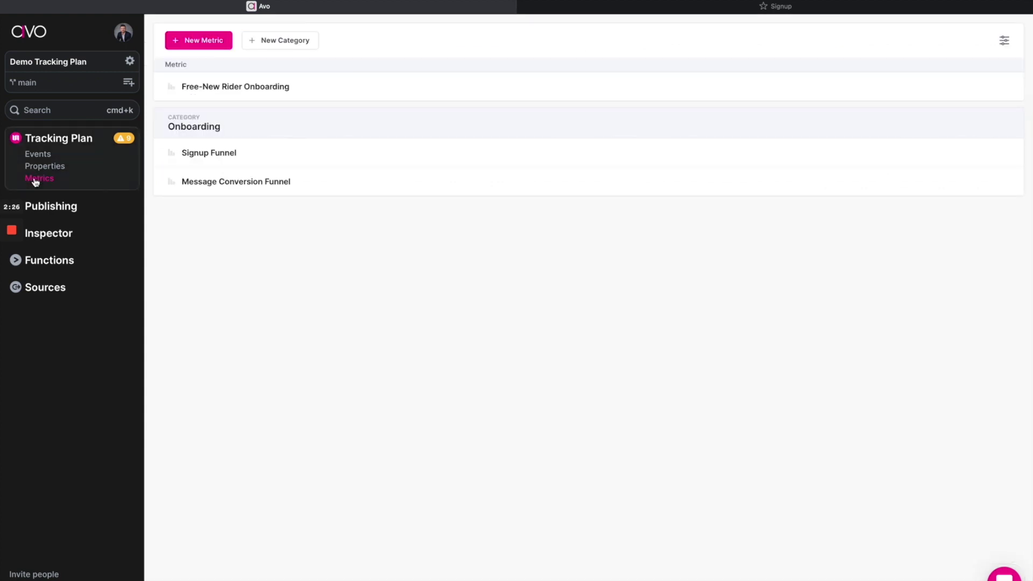
click(256, 156)
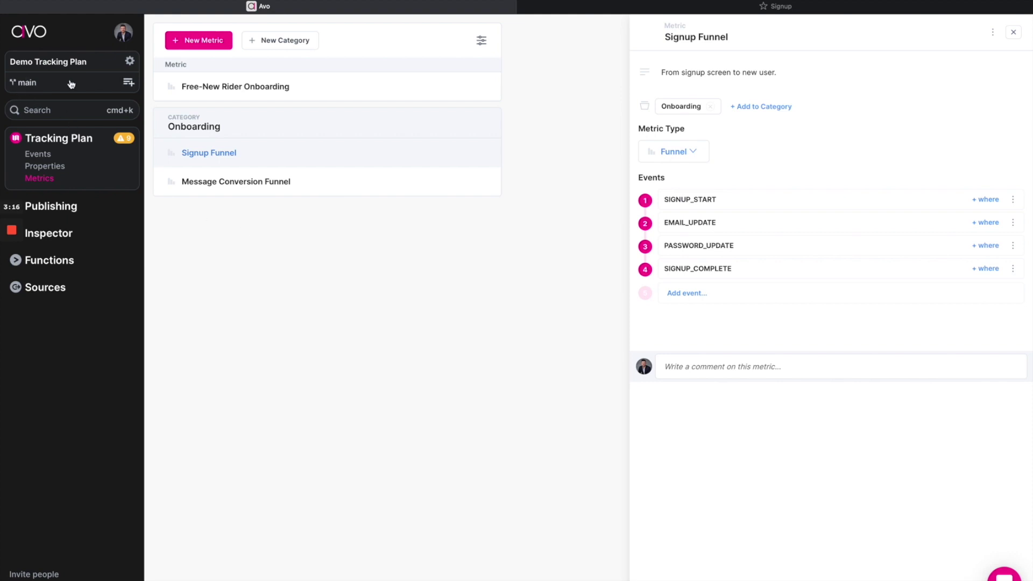
Switch from the main branch to the Avo Demo Branch and open its L1 Detailed Onboarding funnel (Demo) metric.
click(127, 85)
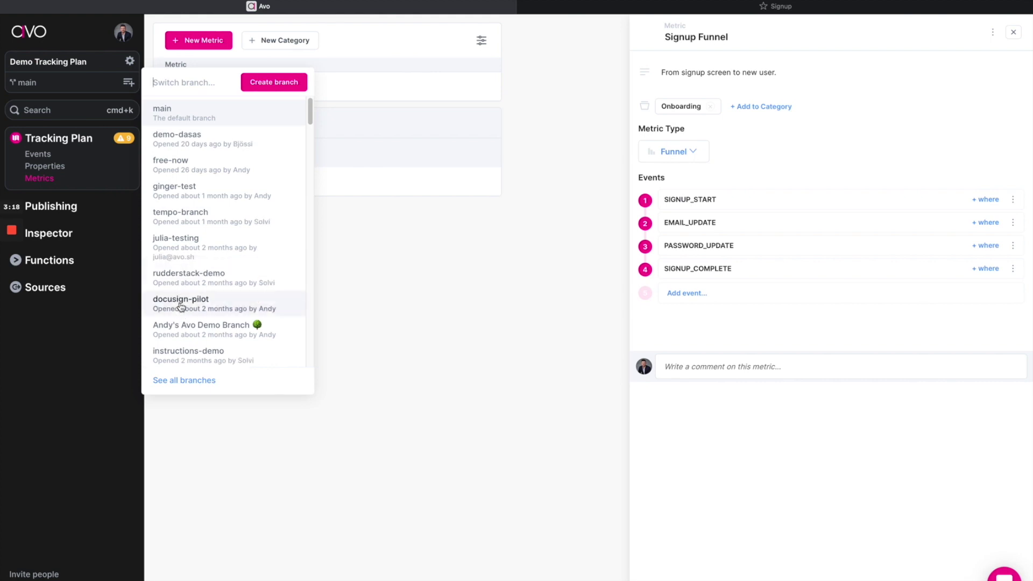
click(181, 322)
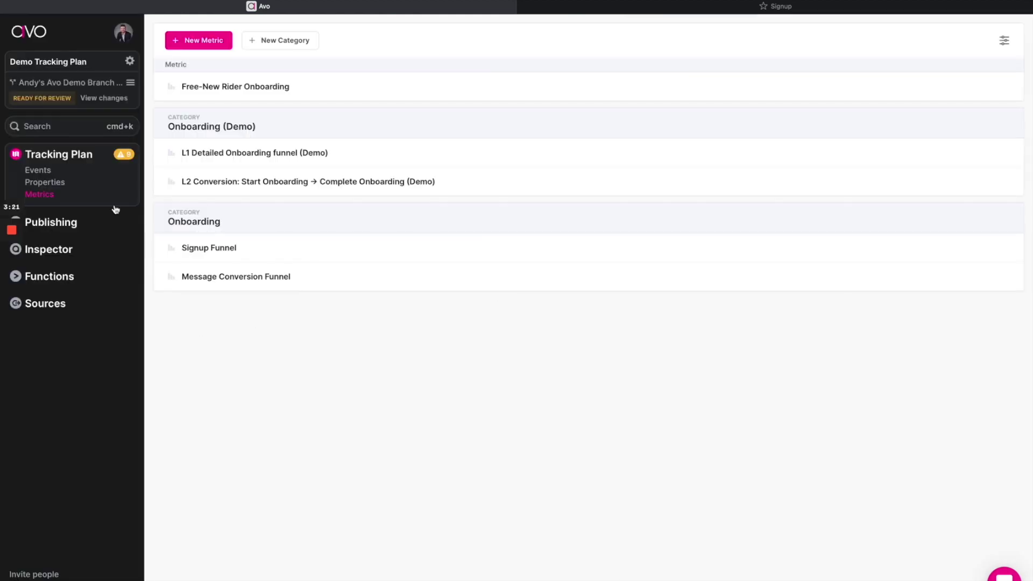
click(339, 150)
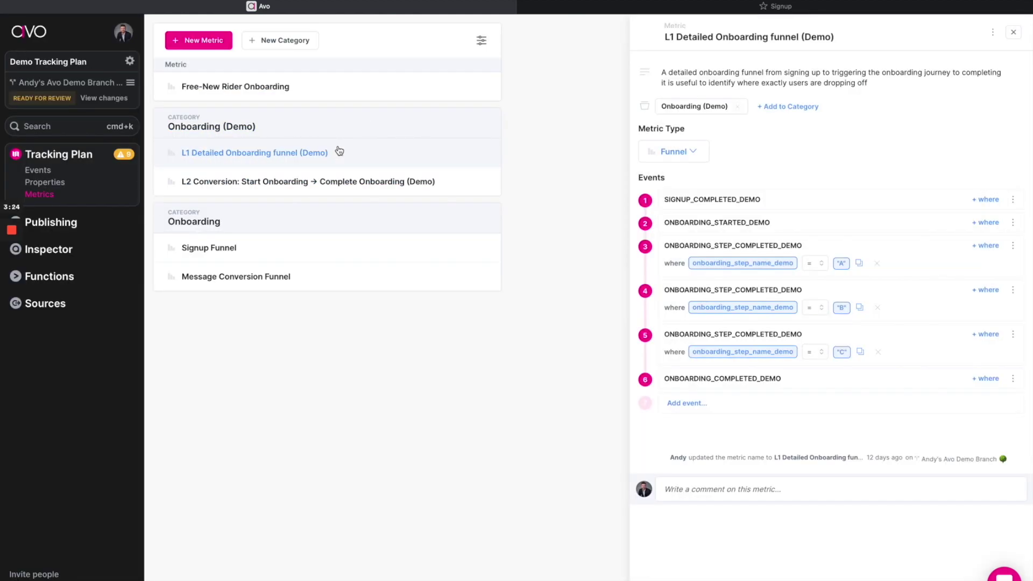
Open the demo branch's events and examine the sources, actions and properties of MSG_RECEIVED in the Workbench.
click(42, 171)
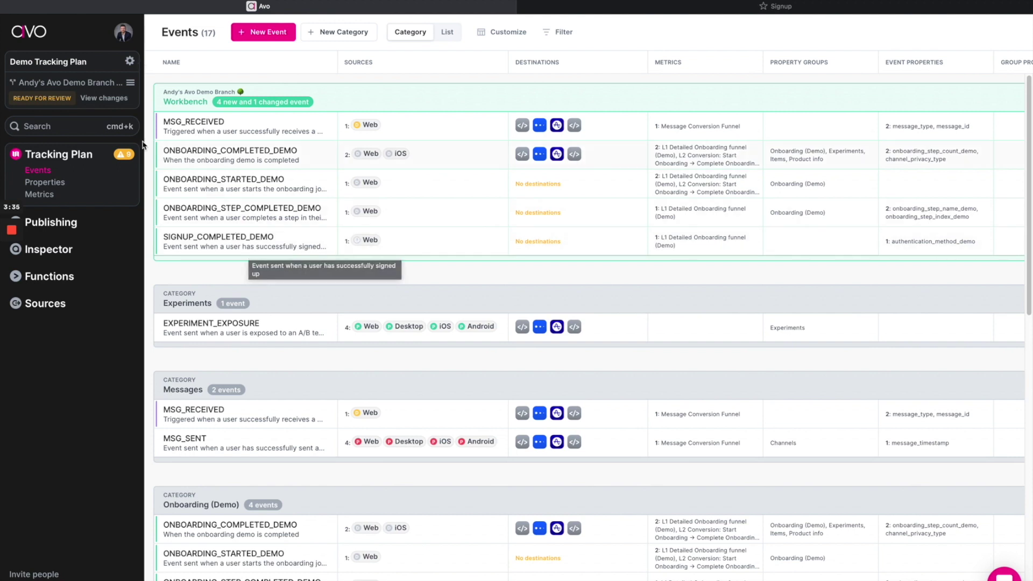
click(204, 121)
scroll(799, 363, down, 6)
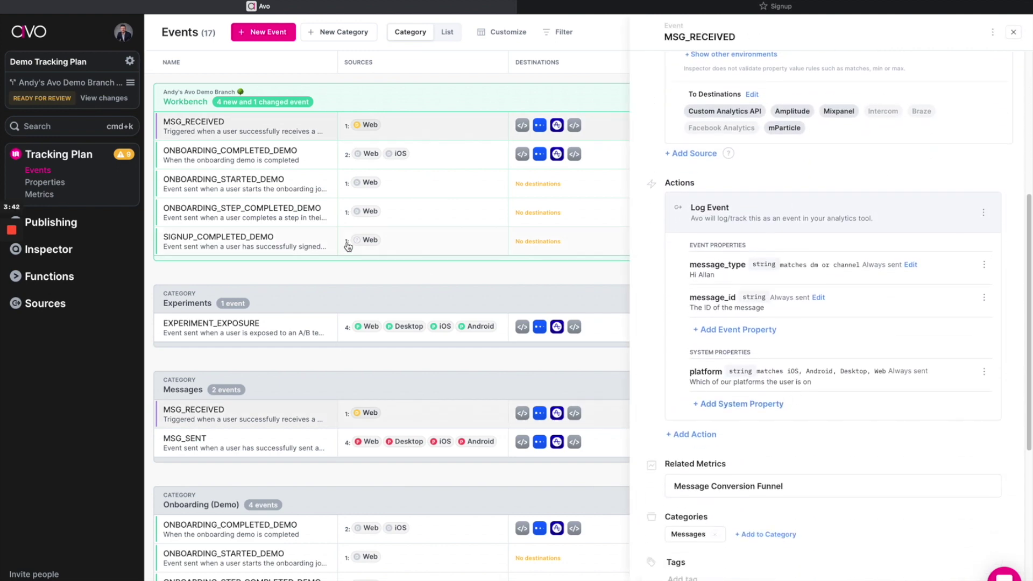
Review the demo branch's category, metric and event changes along with the comment on the Onboarding (Demo) category.
click(114, 98)
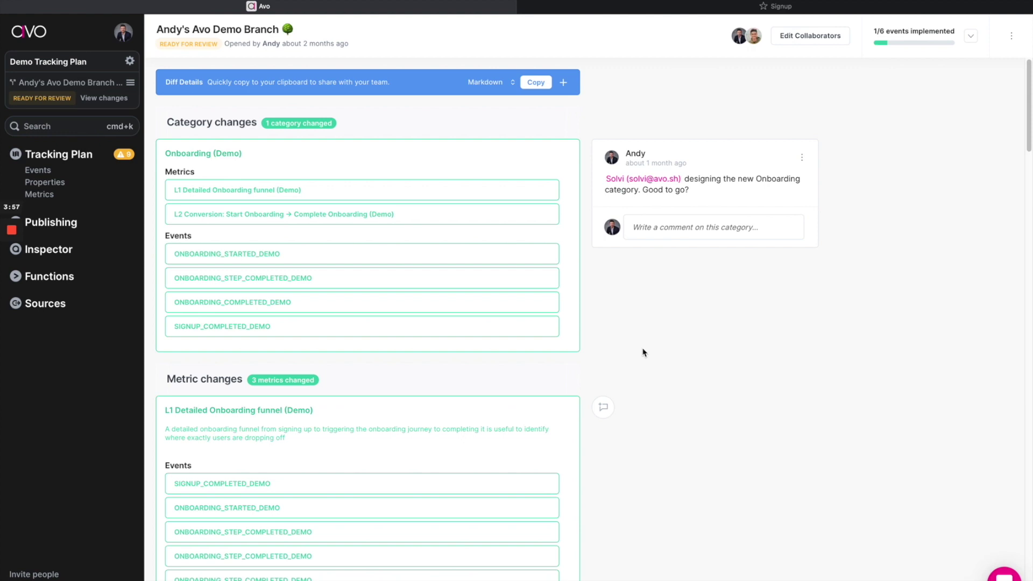
scroll(642, 353, down, 5)
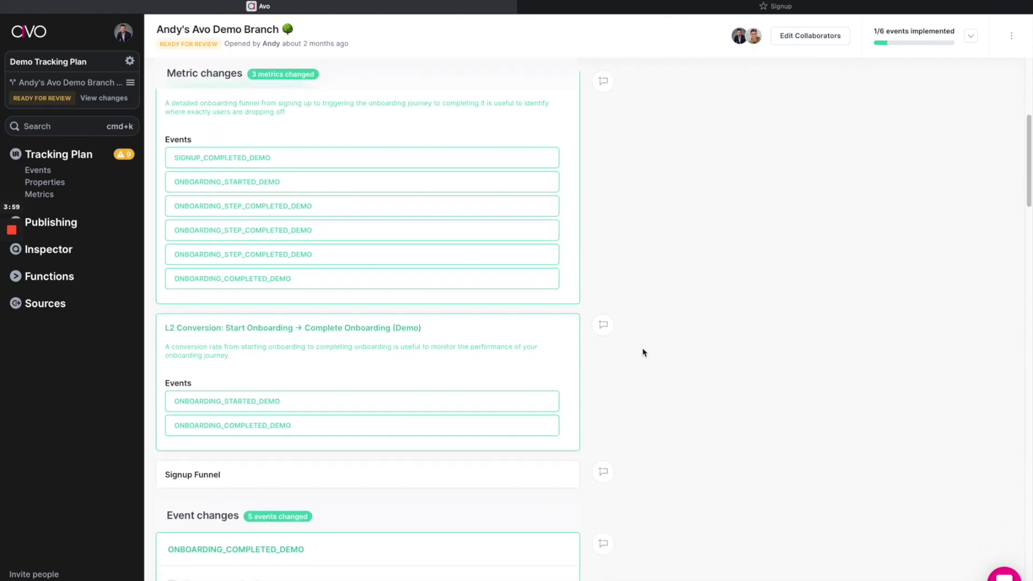
scroll(643, 352, down, 3)
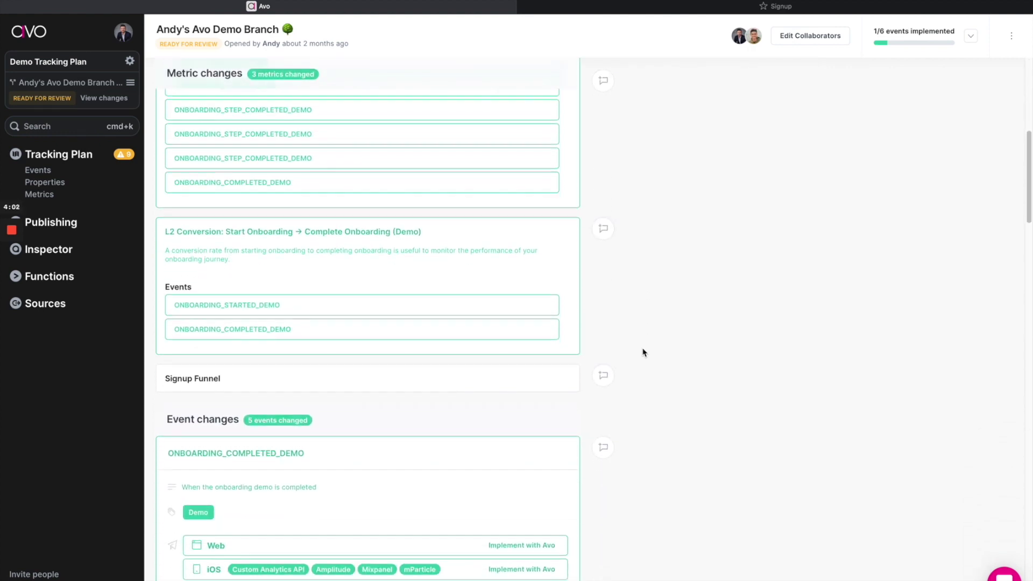
scroll(643, 352, down, 5)
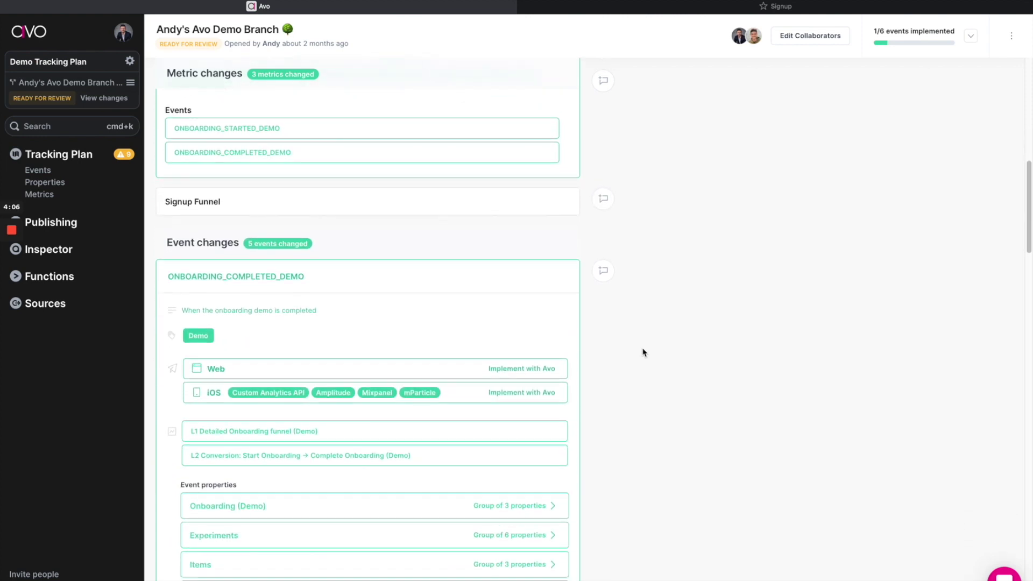
scroll(643, 352, down, 4)
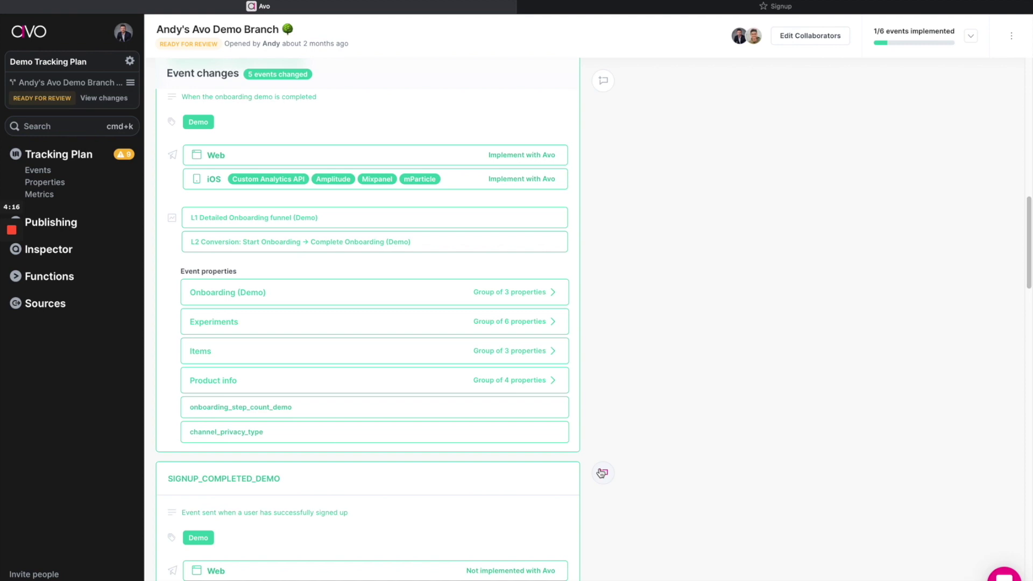
scroll(690, 142, up, 15)
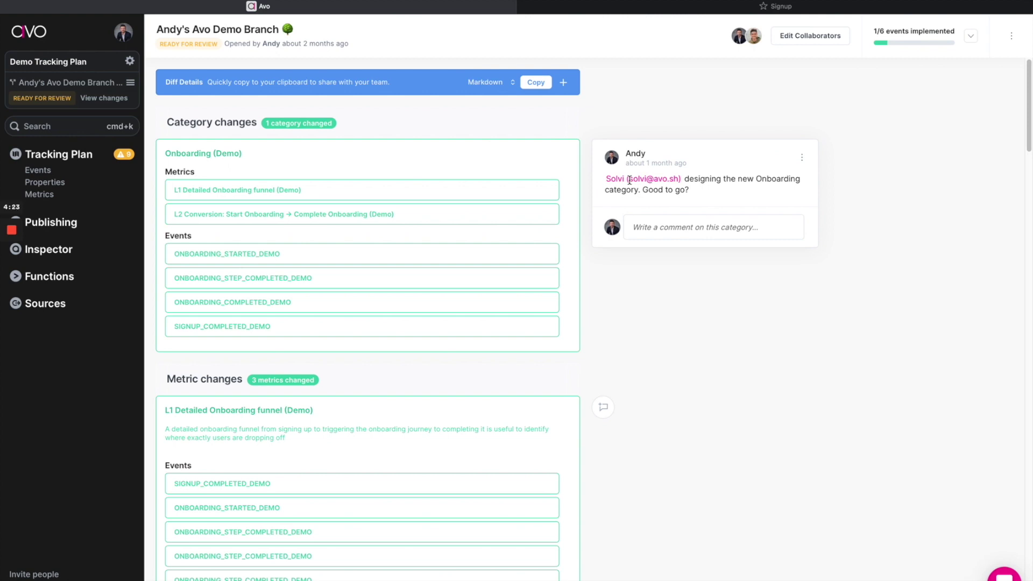
View the members available as collaborators on the demo branch and close the list.
click(793, 39)
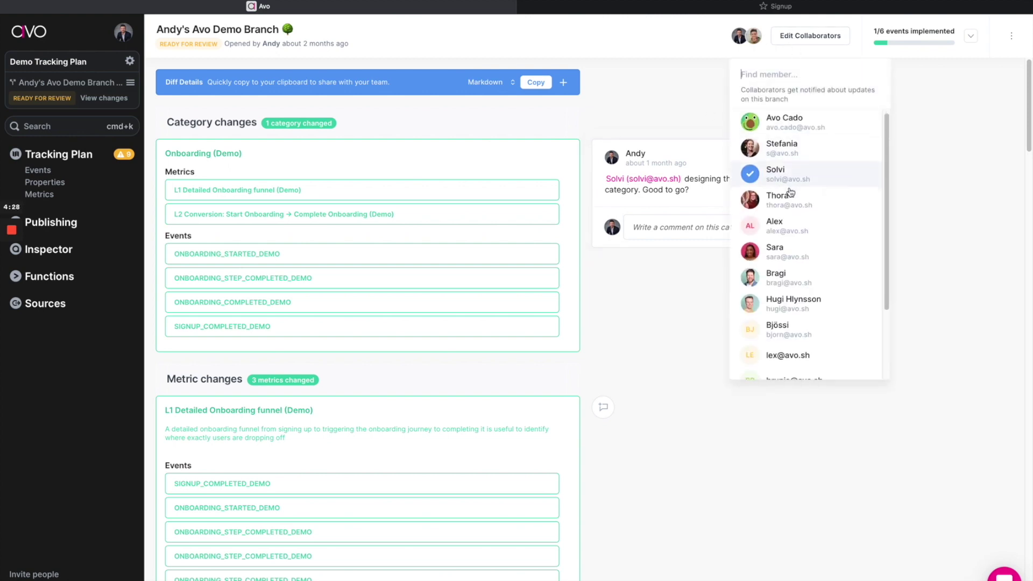
scroll(789, 194, down, 2)
click(679, 284)
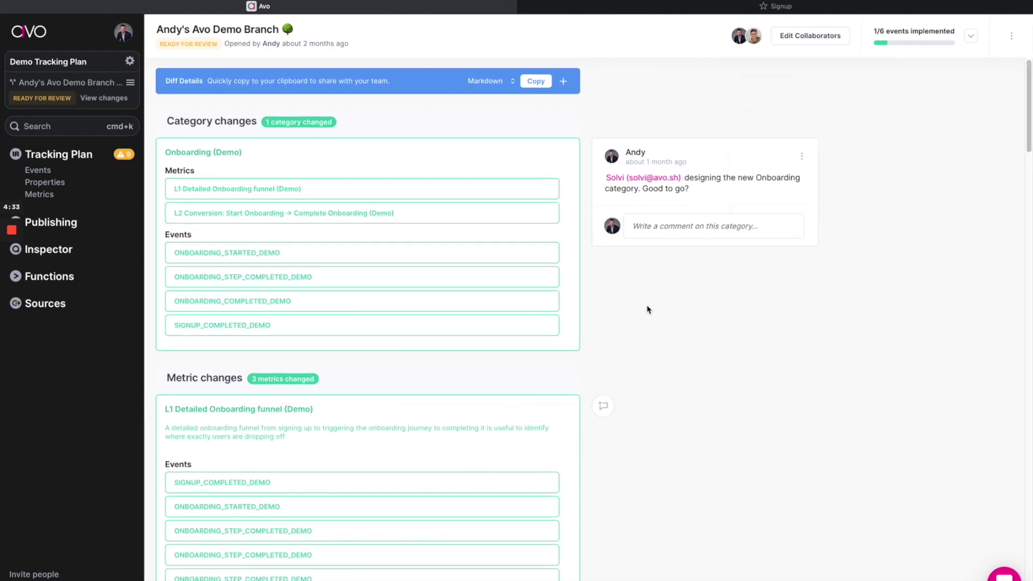
Review the branch's event, event property and property group changes down to the branch audit and approval section.
scroll(647, 309, down, 15)
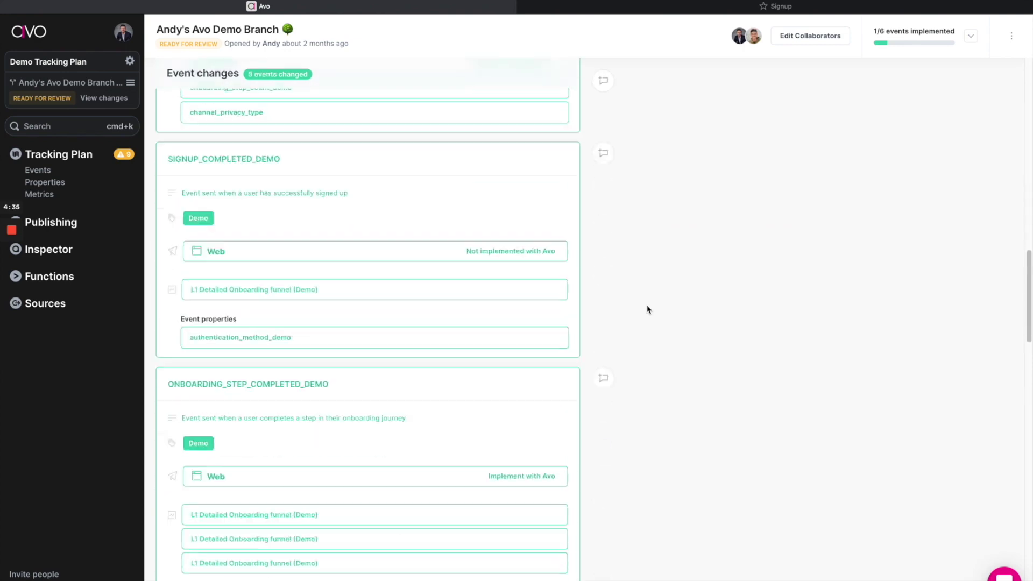
scroll(666, 245, down, 15)
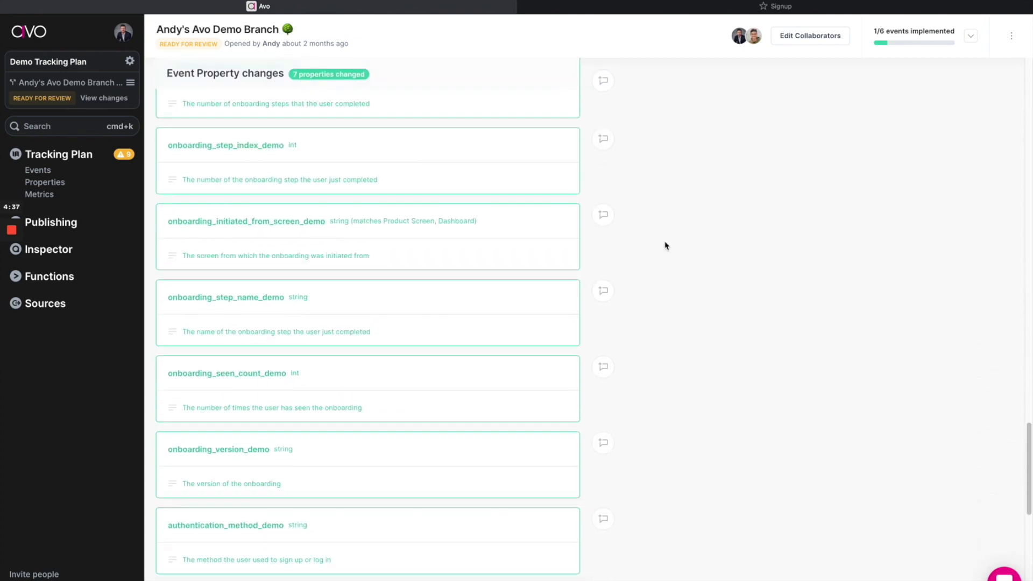
scroll(660, 258, up, 1)
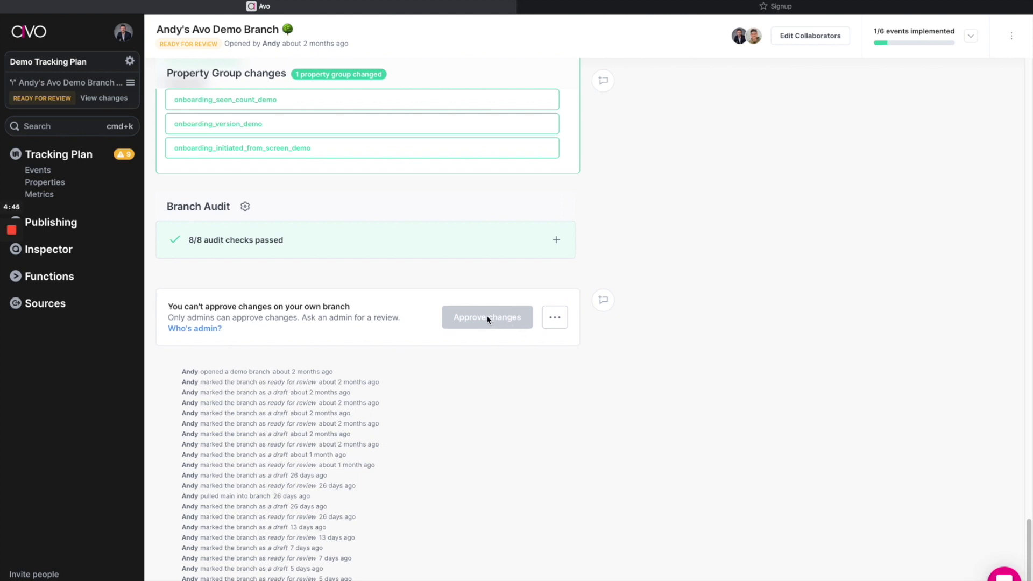
scroll(510, 271, up, 10)
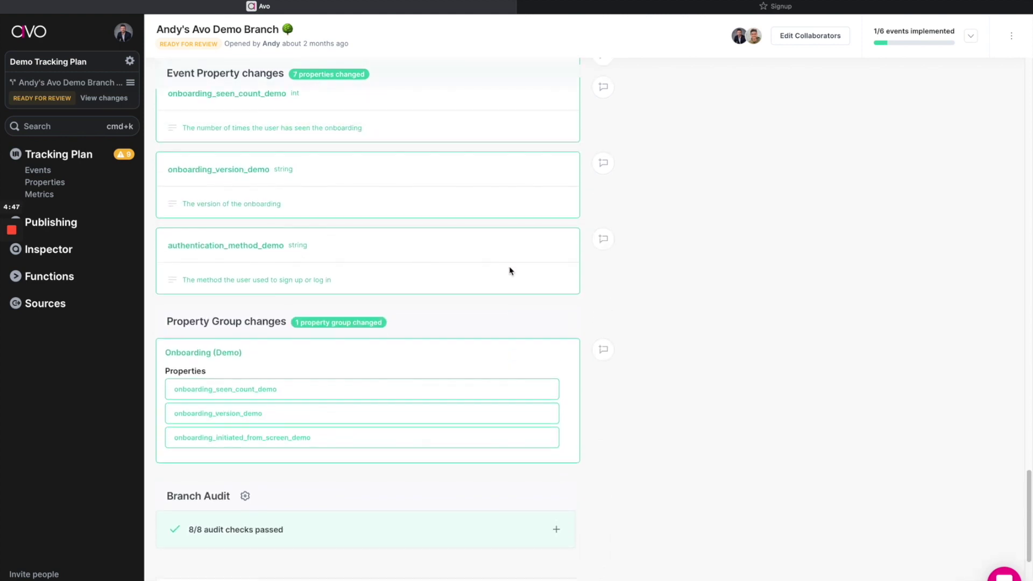
Expand the diff details of the branch and set their format to Jira Snippet.
scroll(510, 271, up, 10)
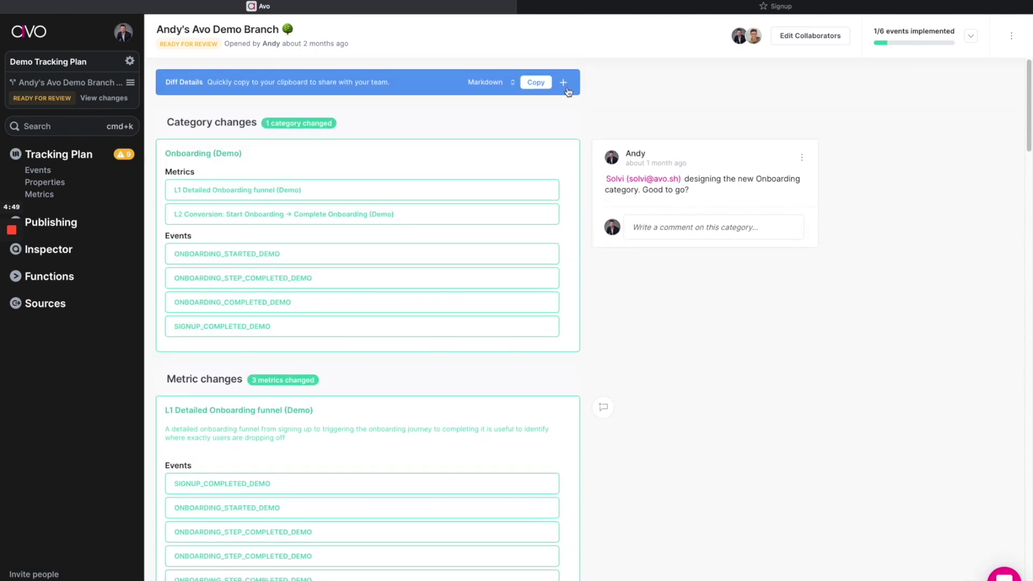
click(487, 83)
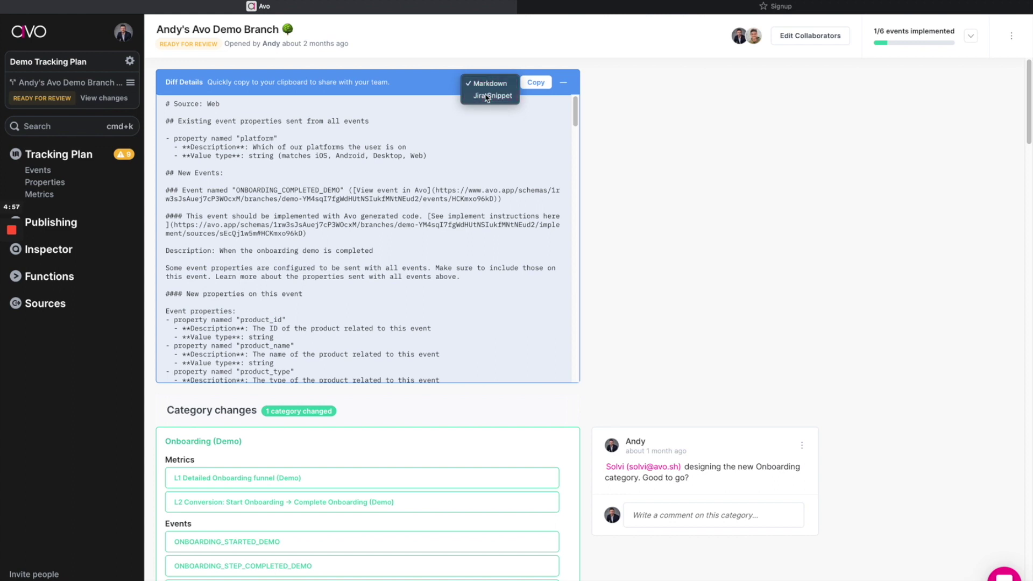
click(492, 95)
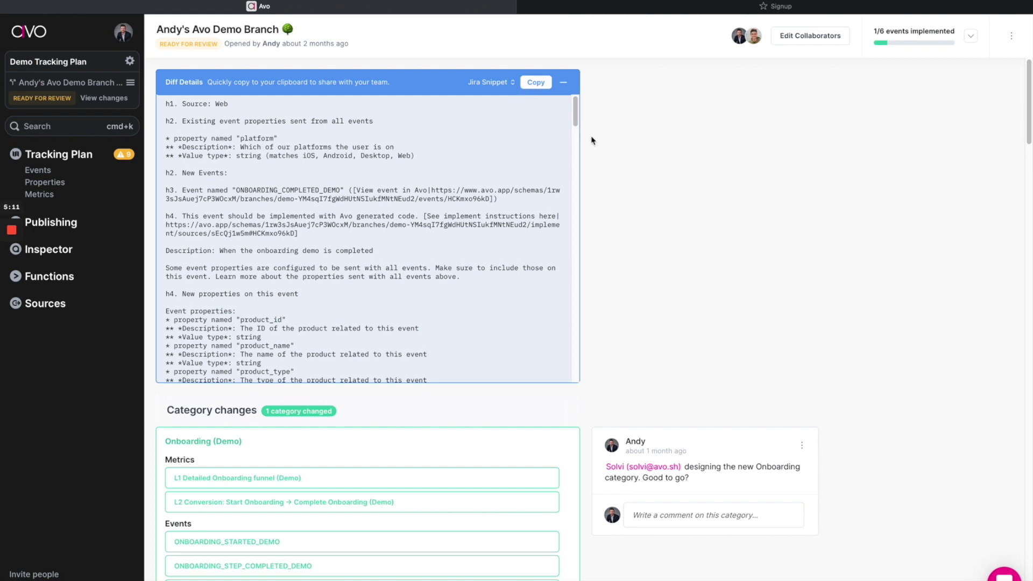
Review the demo branch's implementation status, expanding the Web and iOS sources to check each event.
click(971, 43)
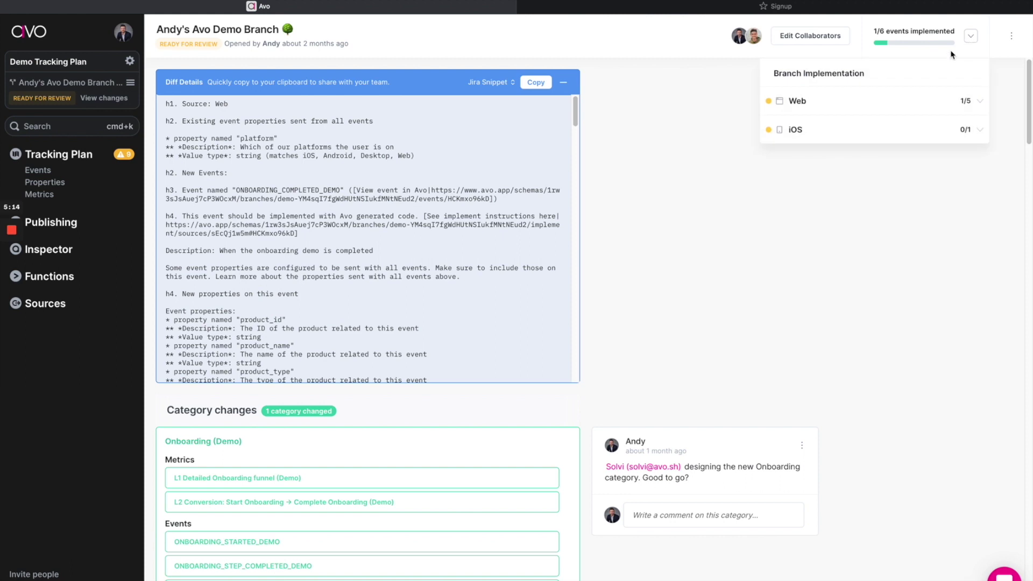
click(904, 99)
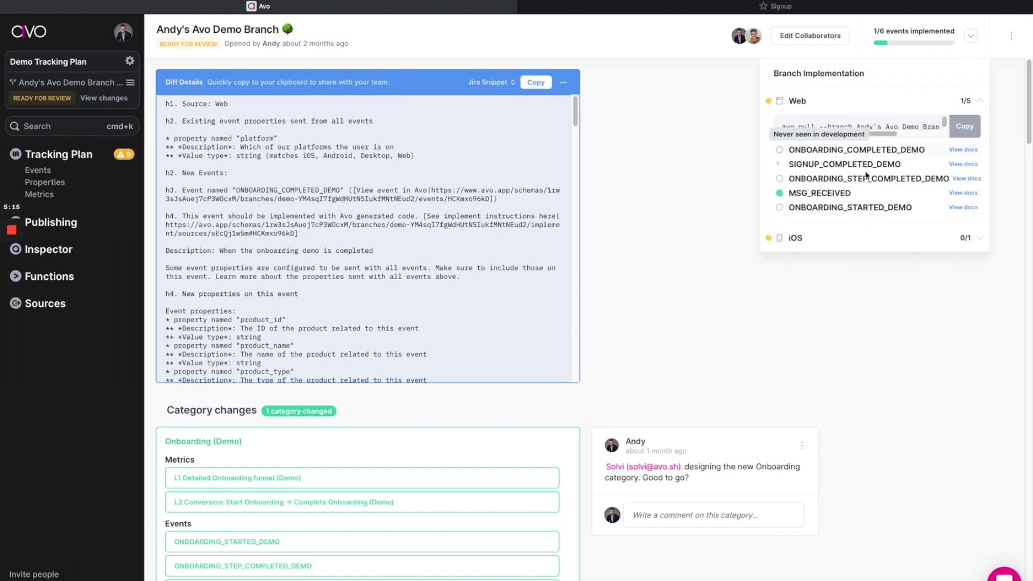
click(847, 238)
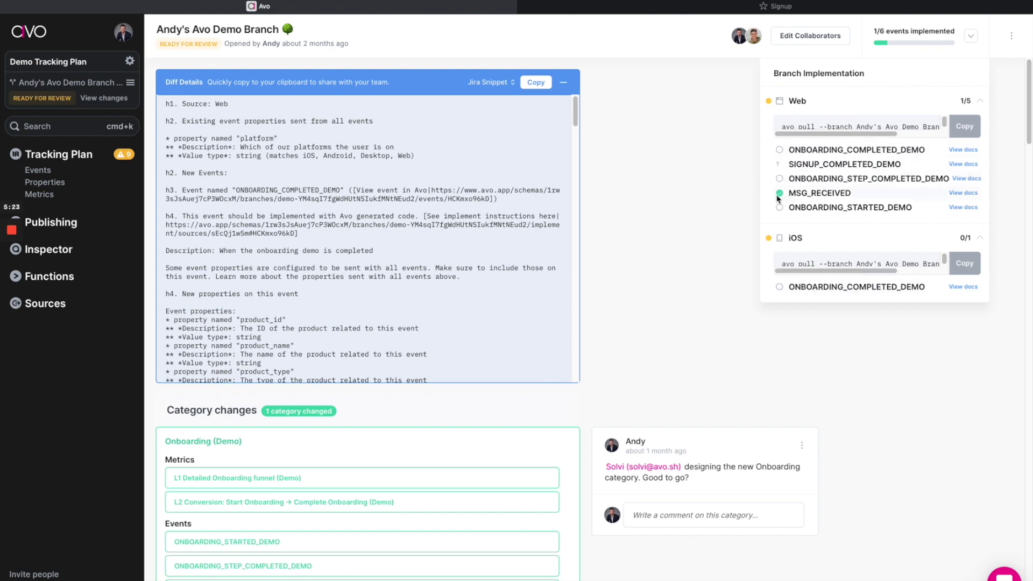
mouse_move(779, 194)
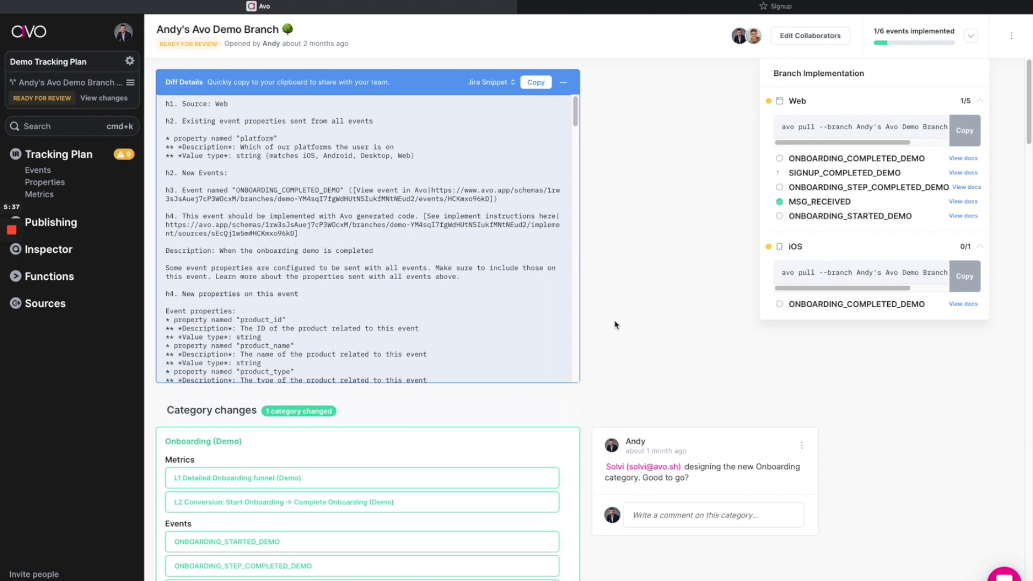
Switch from the demo branch to the main branch through the list of branches.
click(132, 86)
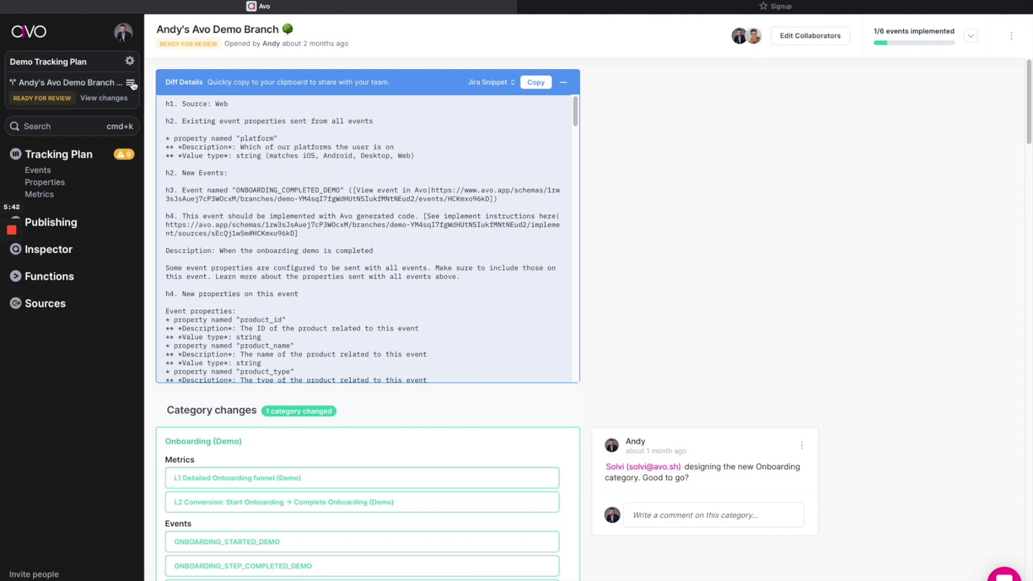
click(131, 85)
click(171, 111)
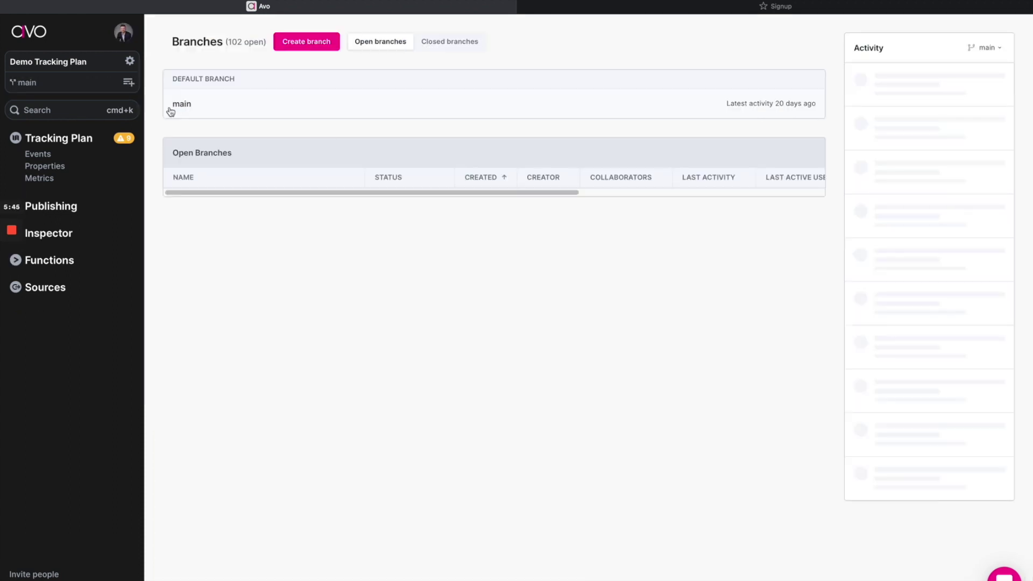
View the integration types that can be added for publishing and dismiss the dialog without creating one.
click(62, 209)
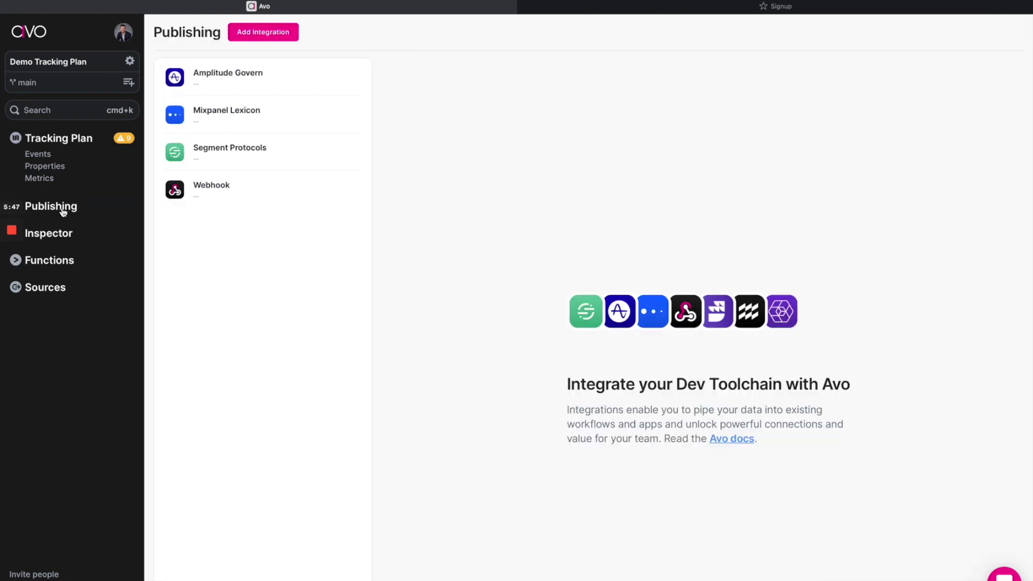
click(255, 33)
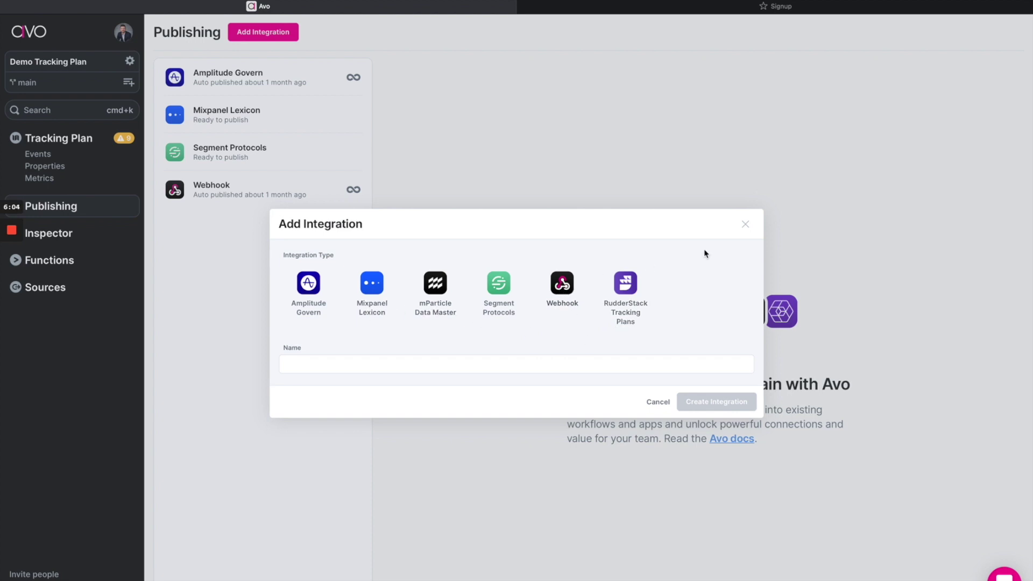
click(746, 223)
Open the Webhook integration and view its payload format options, keeping Json Schema.
click(270, 188)
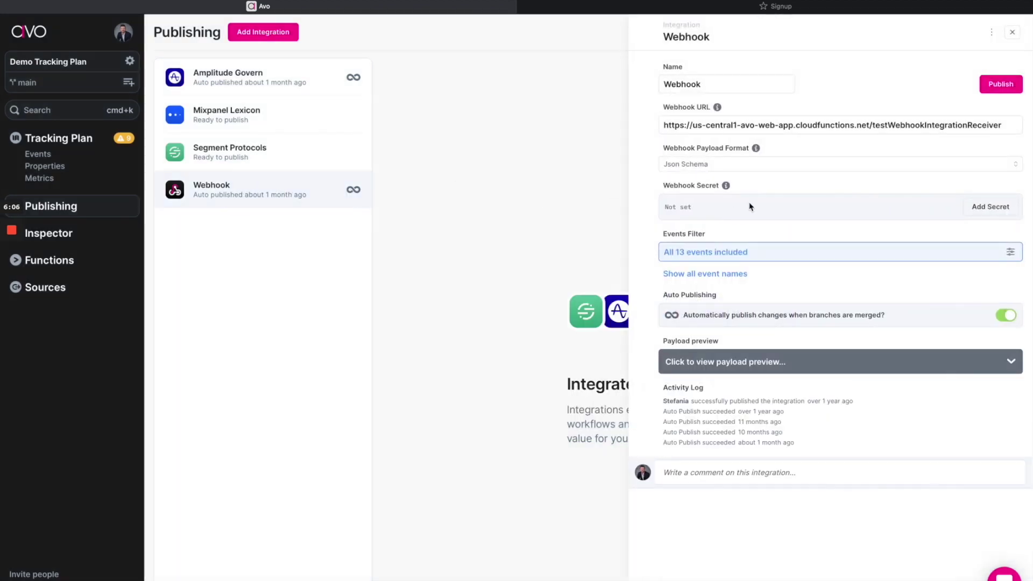
click(750, 166)
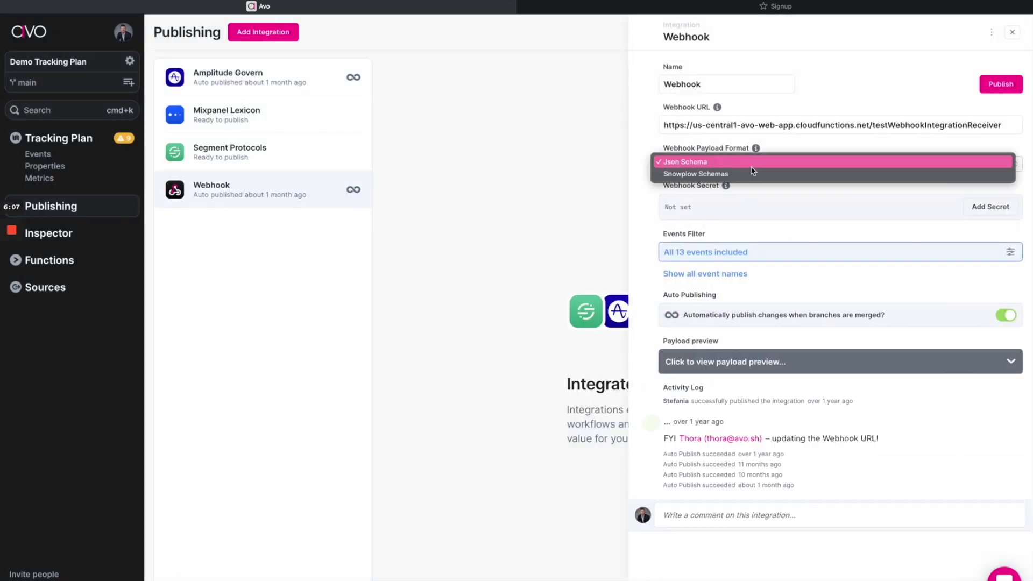
click(814, 143)
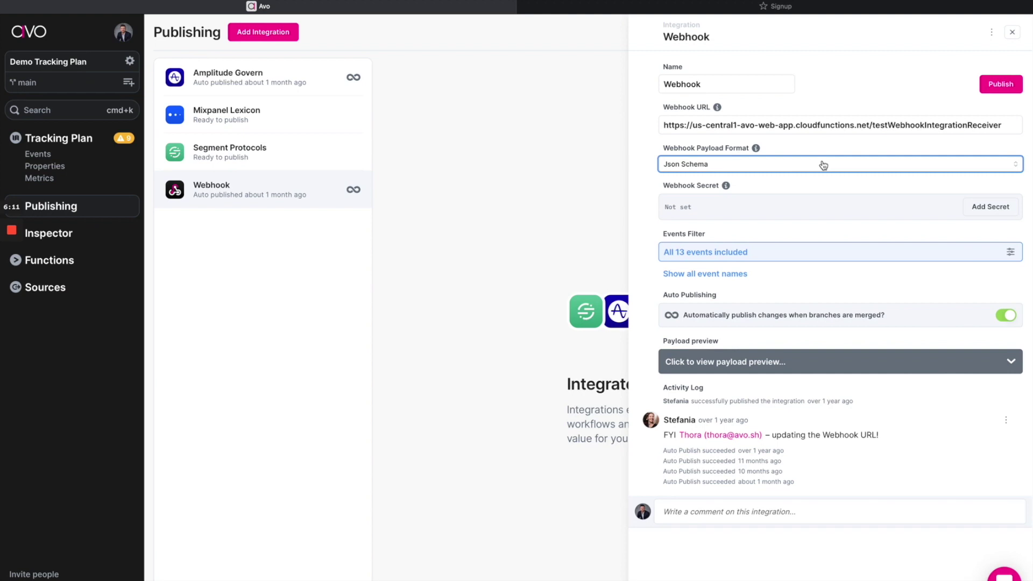
Examine the Inspector's events table and view its environment options, keeping Production.
click(58, 234)
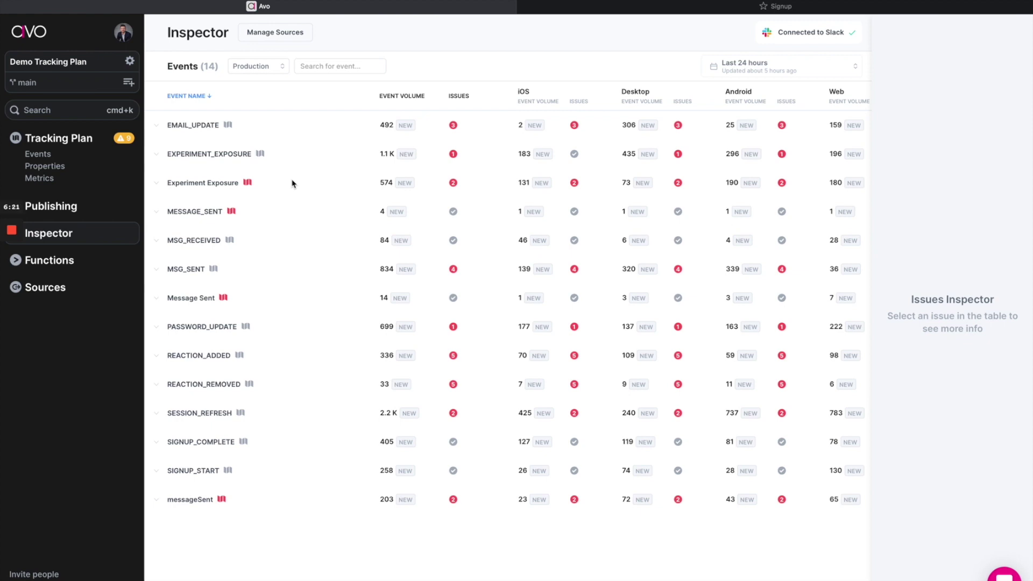
click(254, 66)
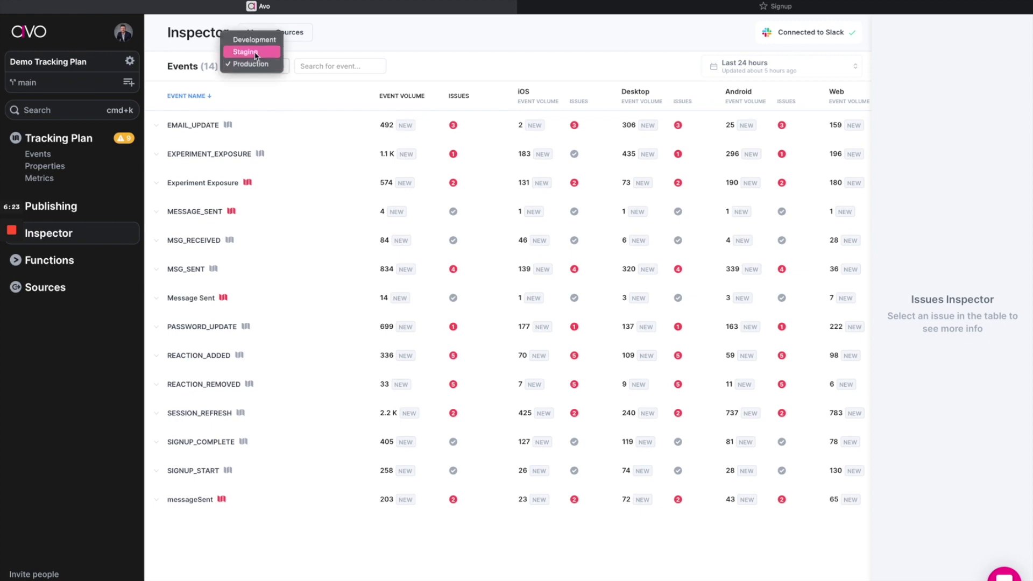
click(317, 148)
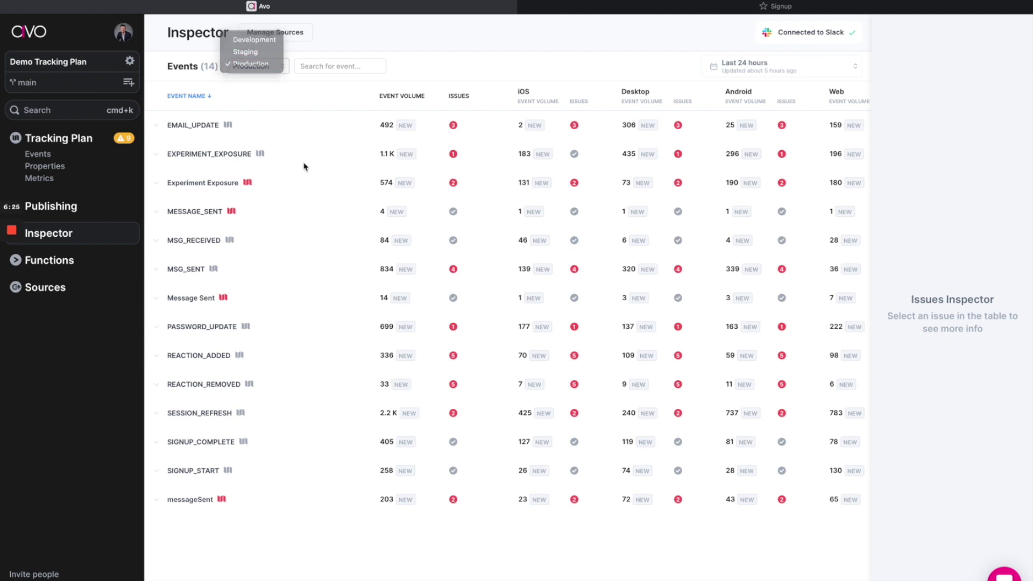
mouse_move(248, 189)
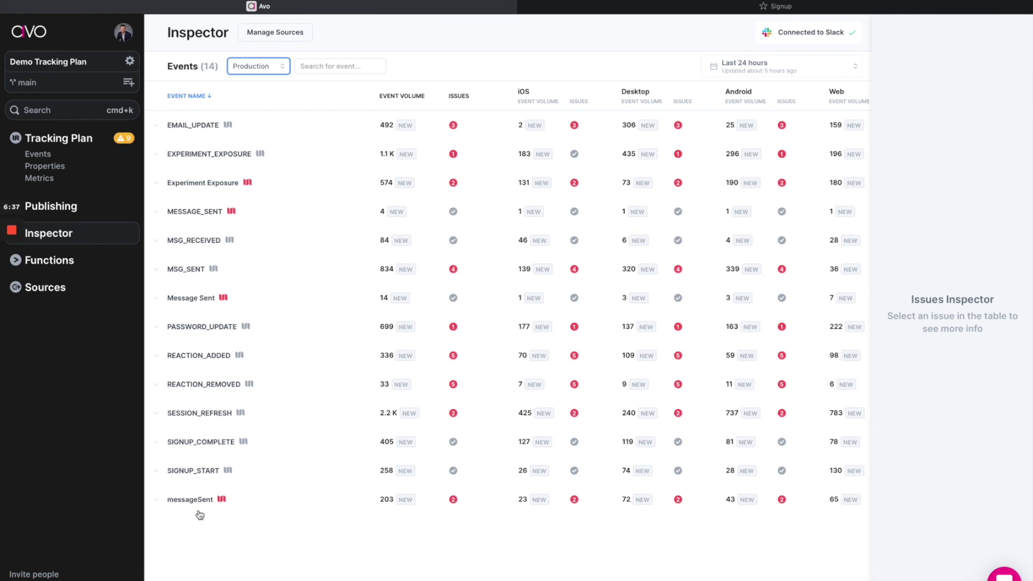
Expand the MSG_SENT event in the Inspector and view its properties and issues across all sources.
click(191, 267)
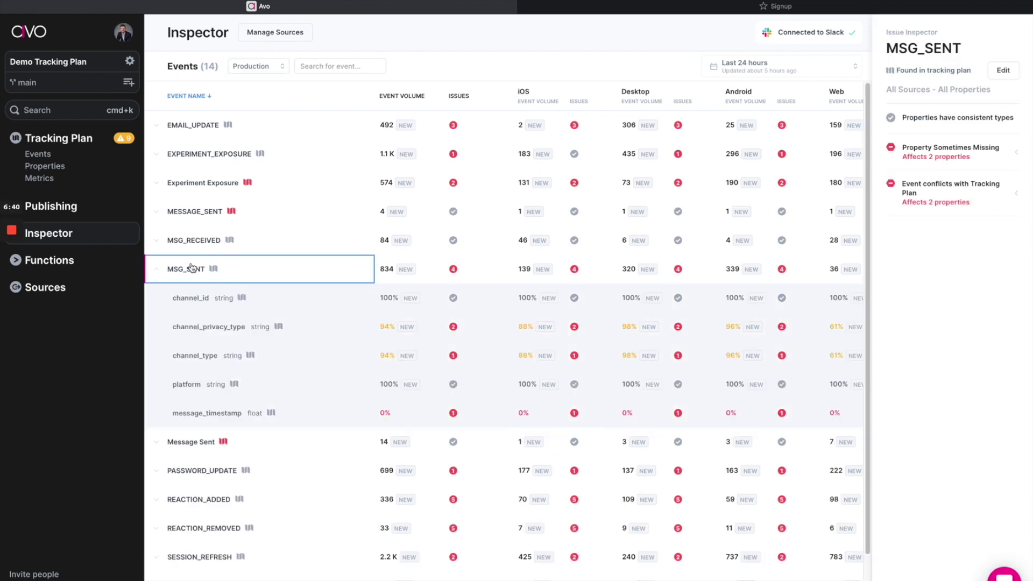
click(453, 271)
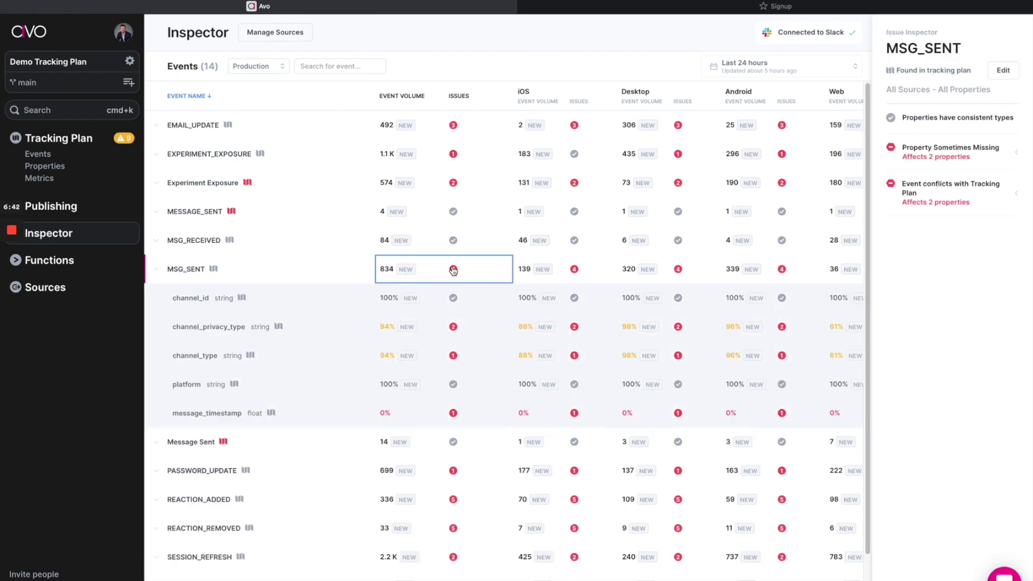